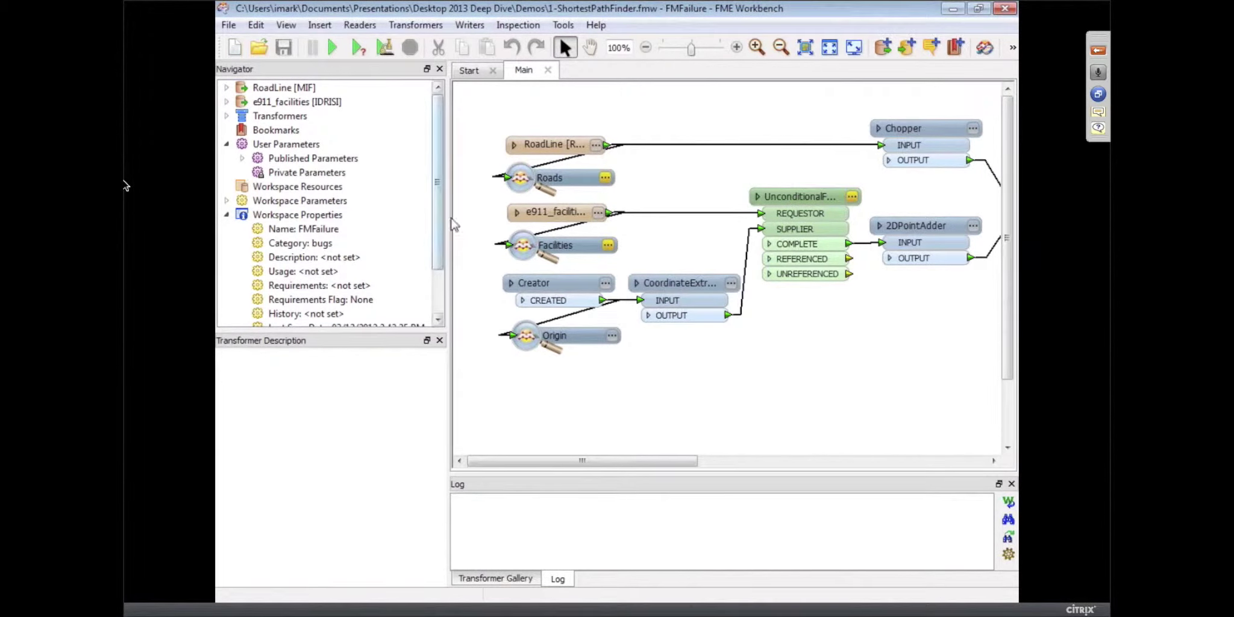
Widen the canvas and zoom out until the whole ShortestPathFinder workflow is visible.
drag(447, 215, 325, 216)
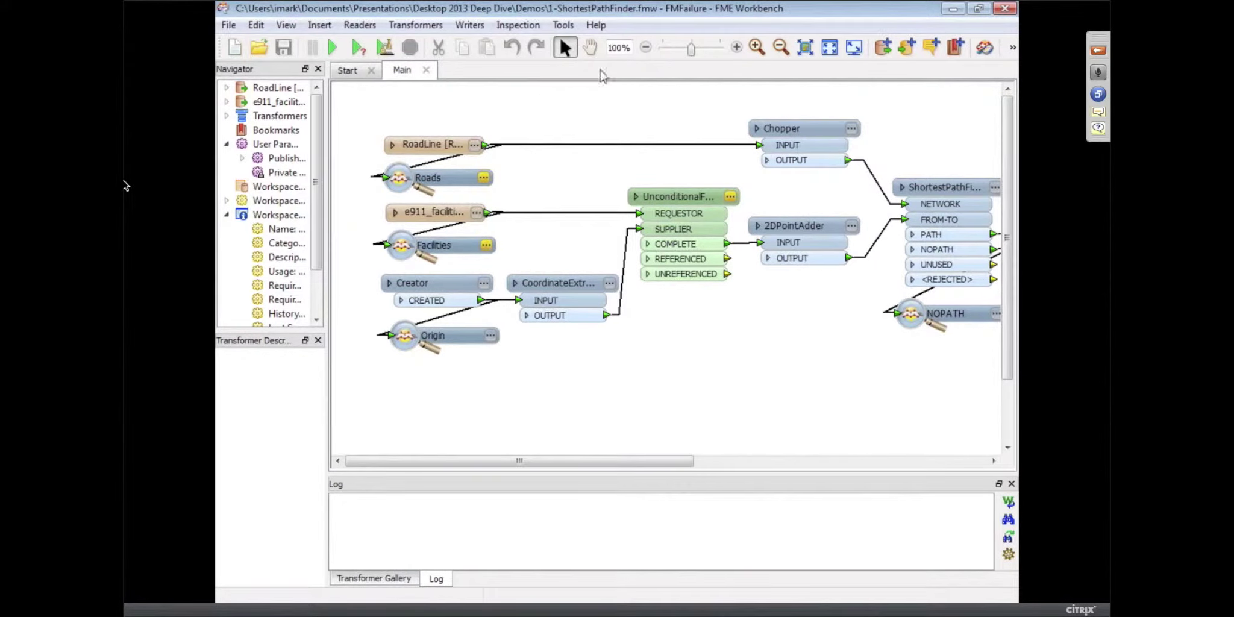
drag(691, 53, 680, 54)
drag(960, 193, 863, 294)
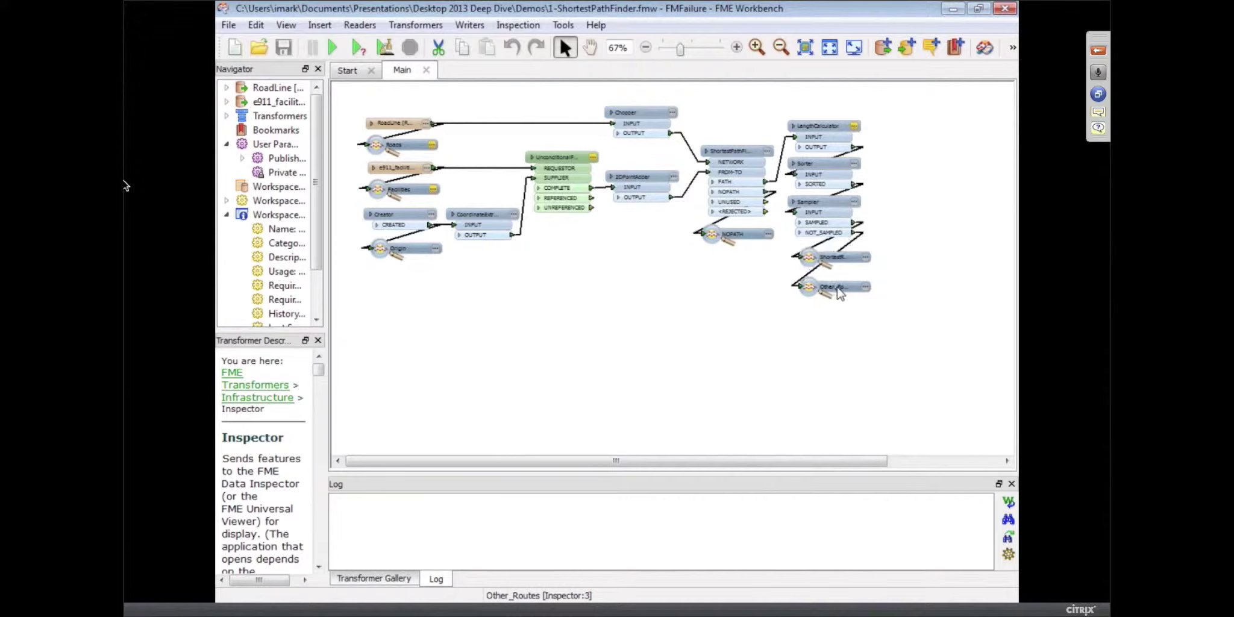
click(806, 48)
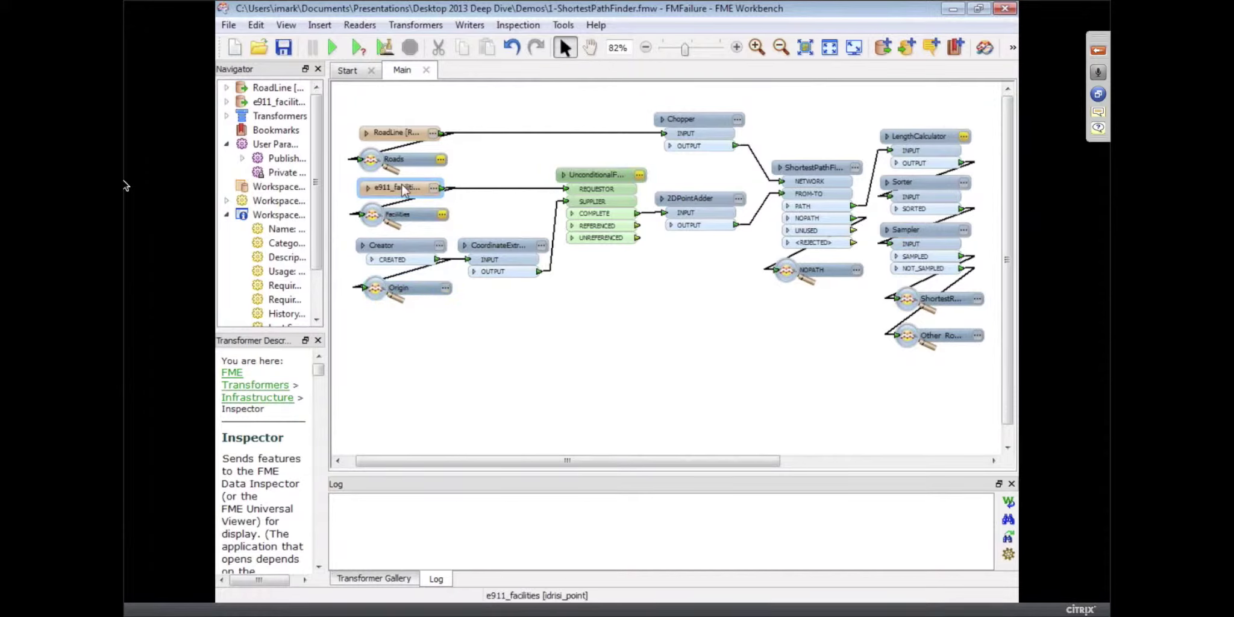
Show the 2DPointAdder description and the ShortestPathFinder's parameter summary tooltip.
click(717, 204)
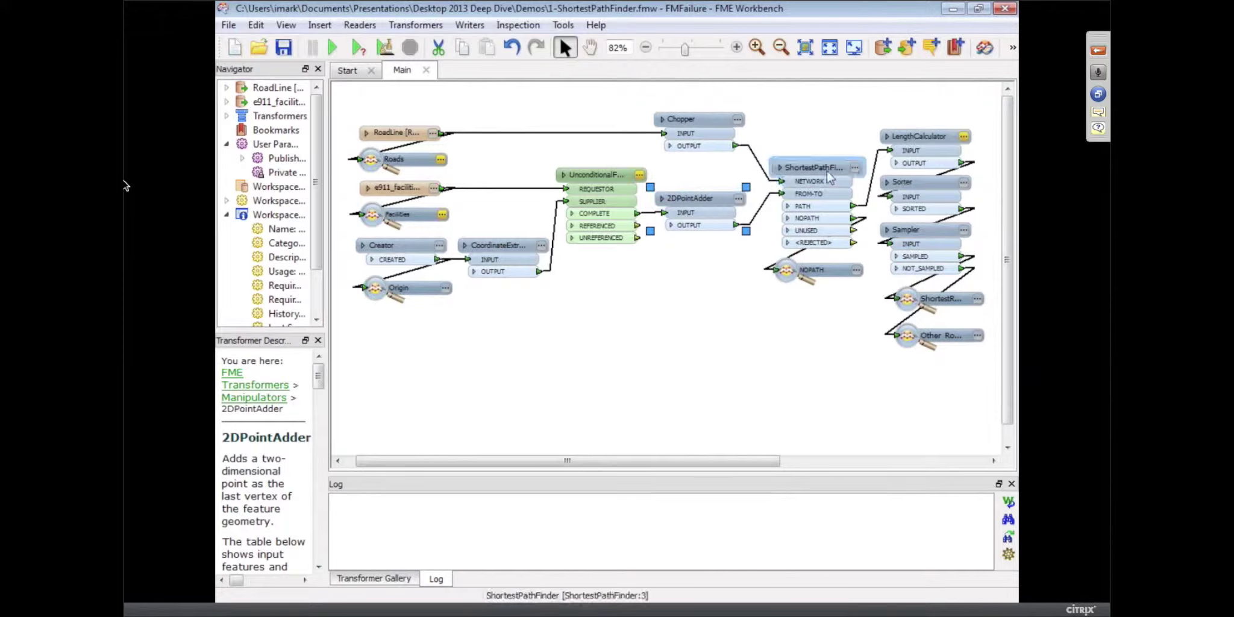
mouse_move(833, 175)
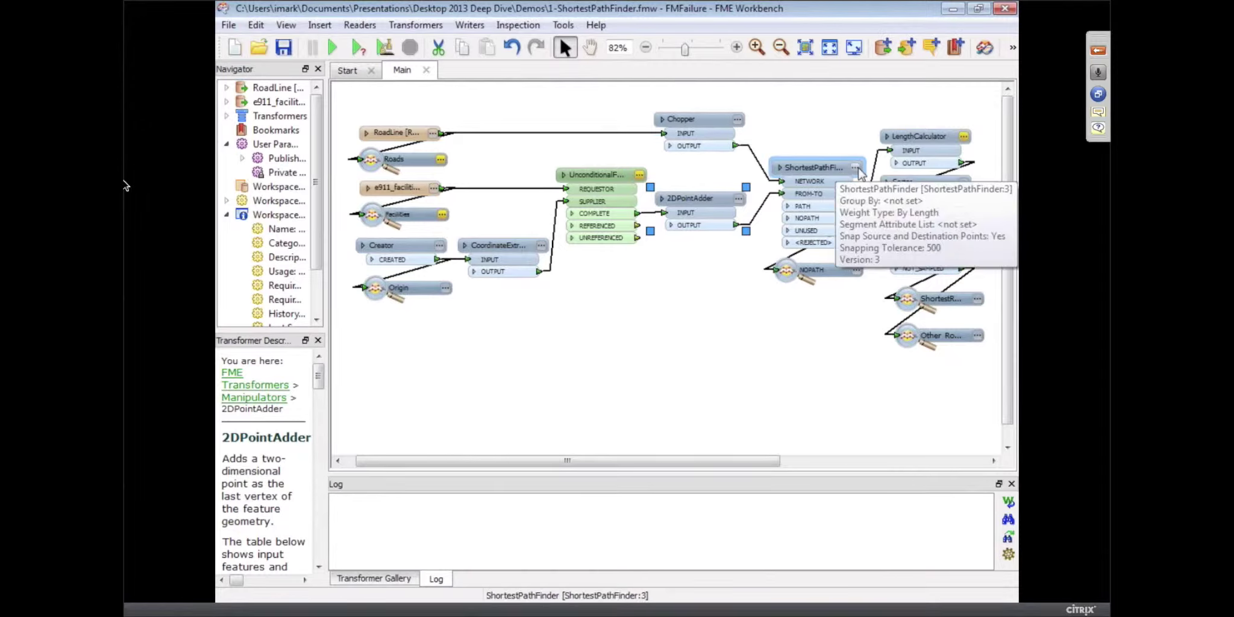
click(855, 168)
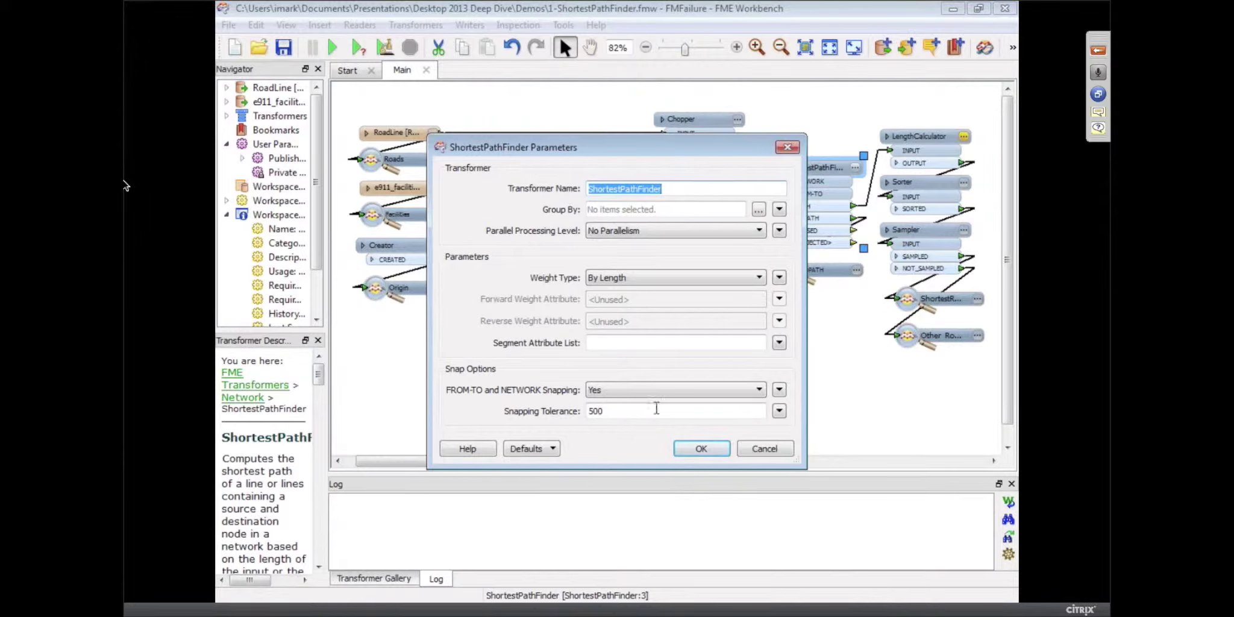
click(772, 454)
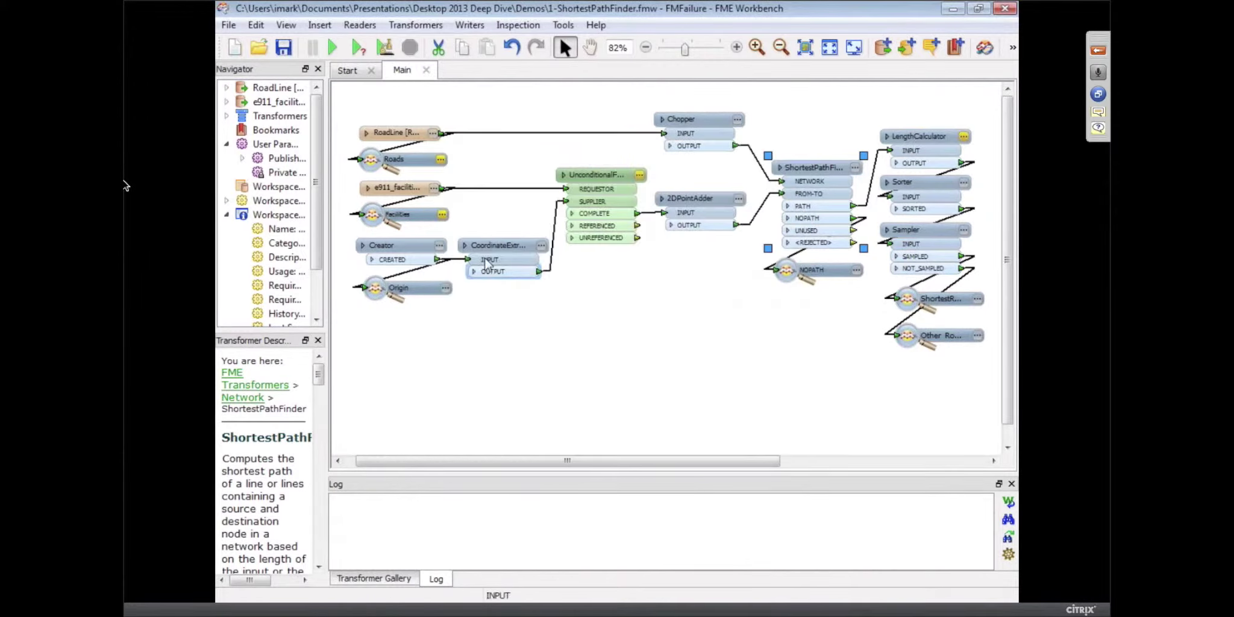
Run the workspace to a successful translation, then review the Sampler parameters without changing them.
click(331, 52)
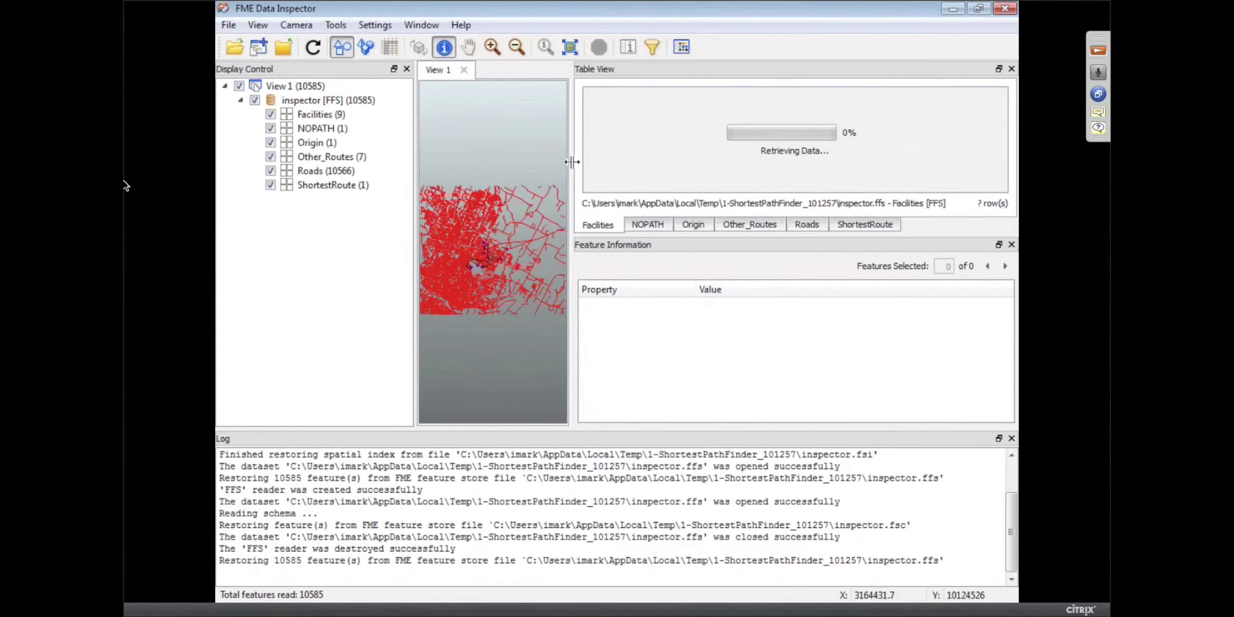
drag(571, 162, 838, 178)
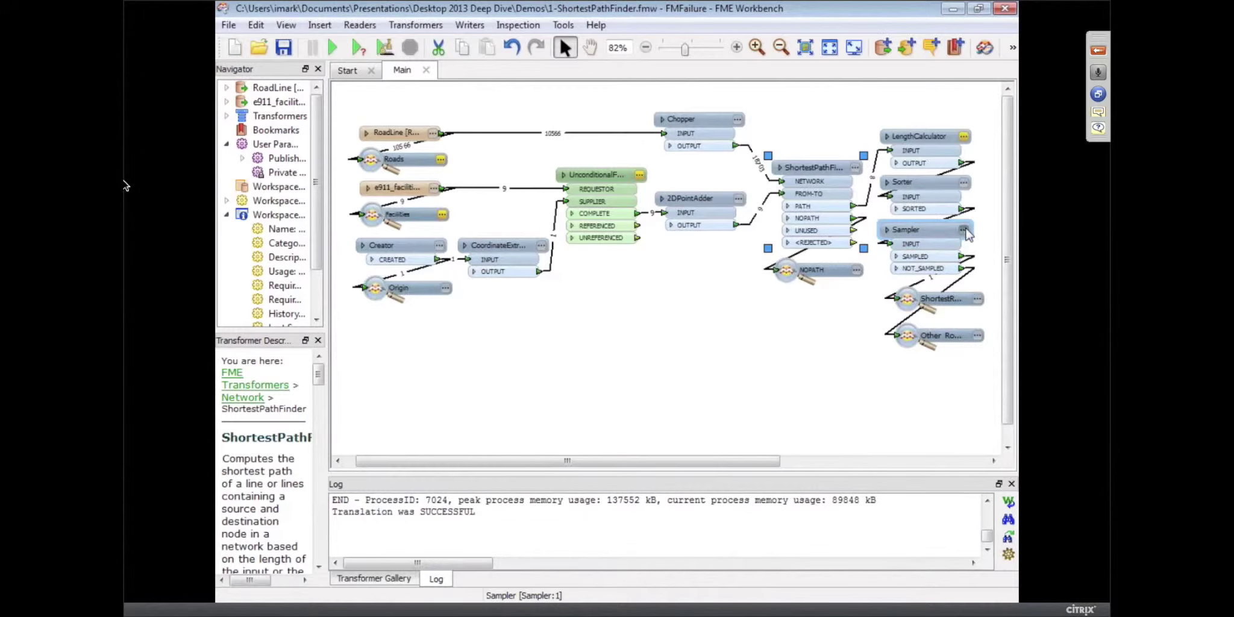
double_click(906, 230)
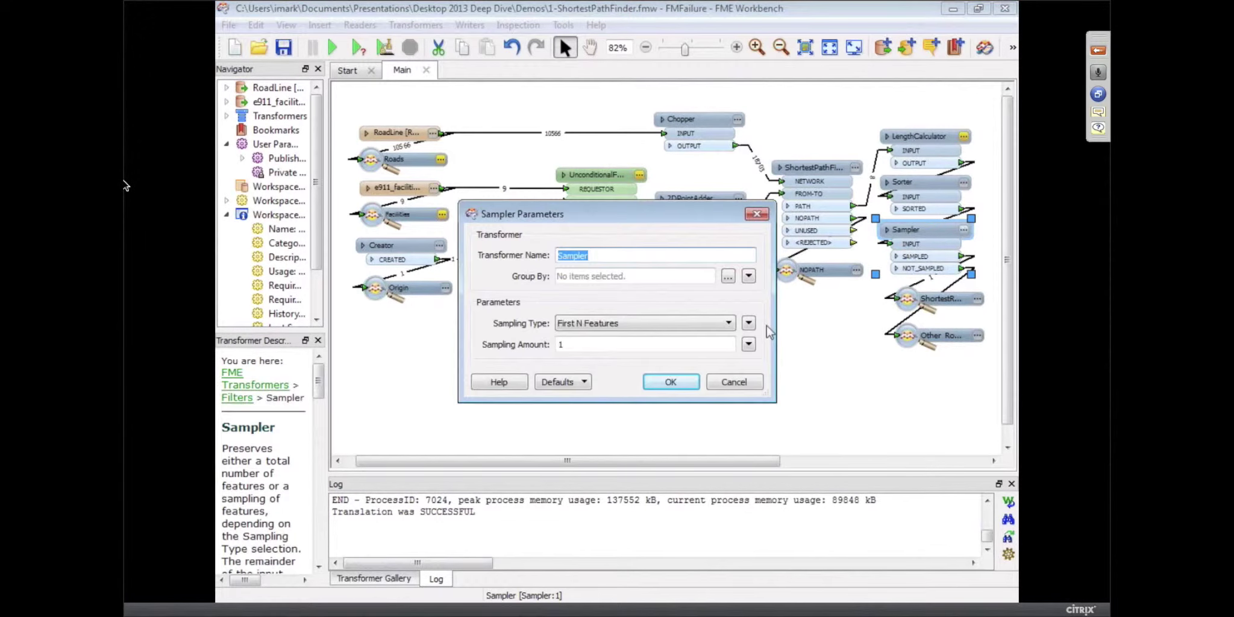
click(733, 382)
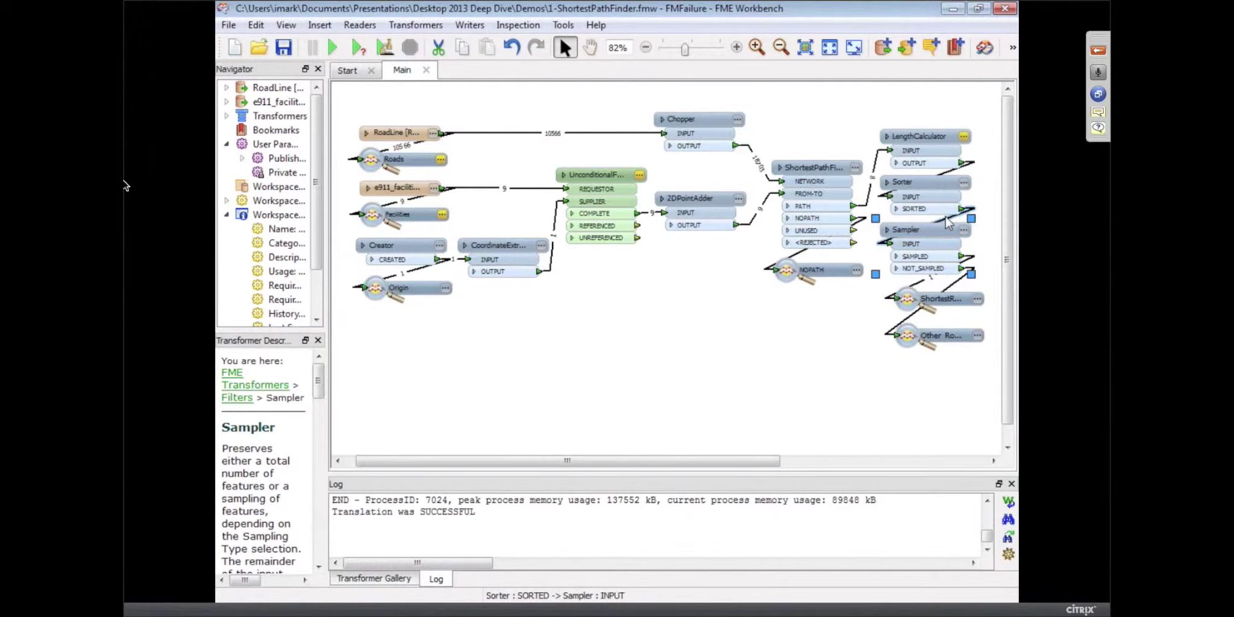
In Data Inspector, enlarge the map, zoom to full extent, then zoom into the route area.
key(alt+Tab)
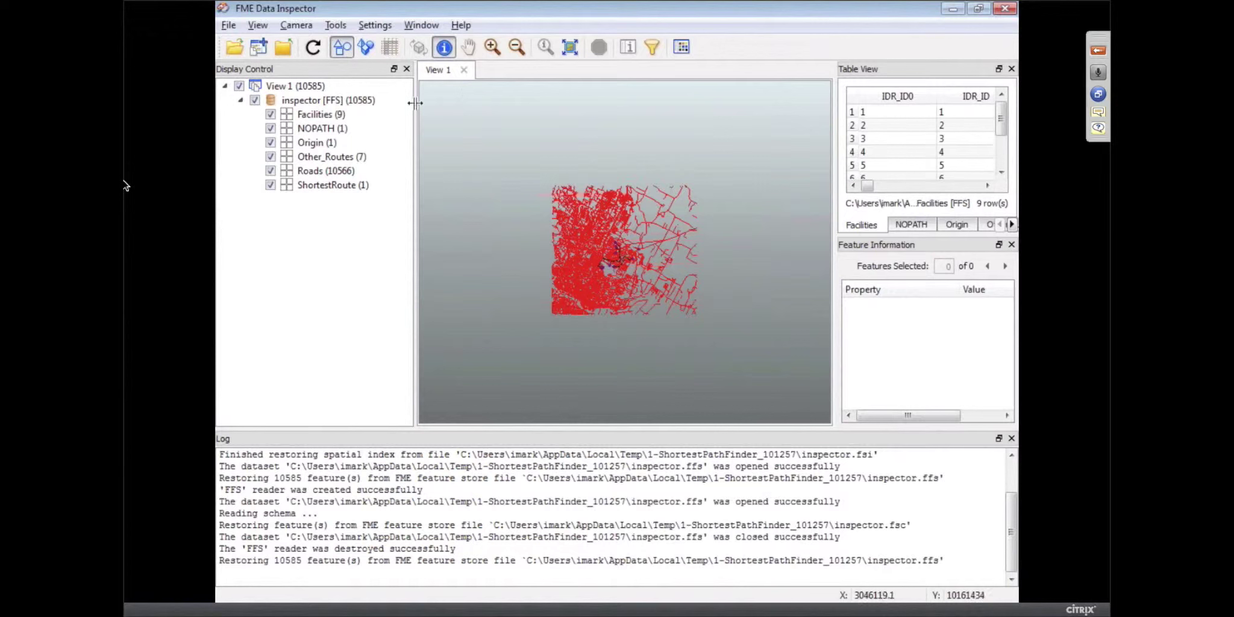
drag(415, 104, 374, 104)
click(571, 48)
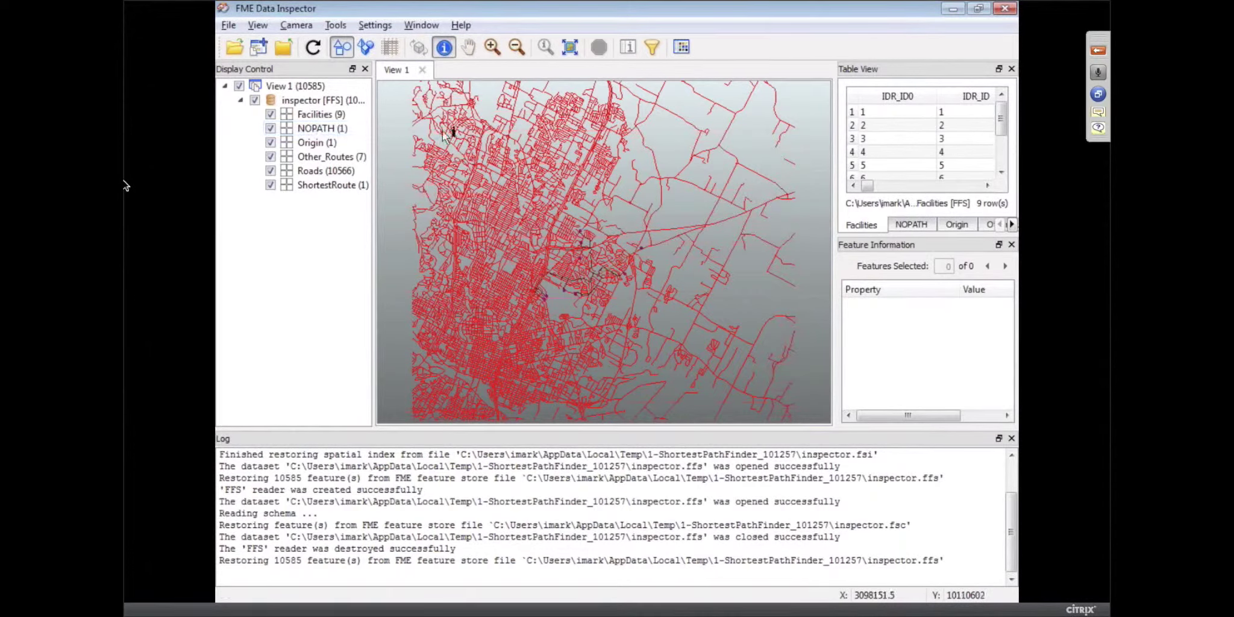
drag(651, 213, 537, 311)
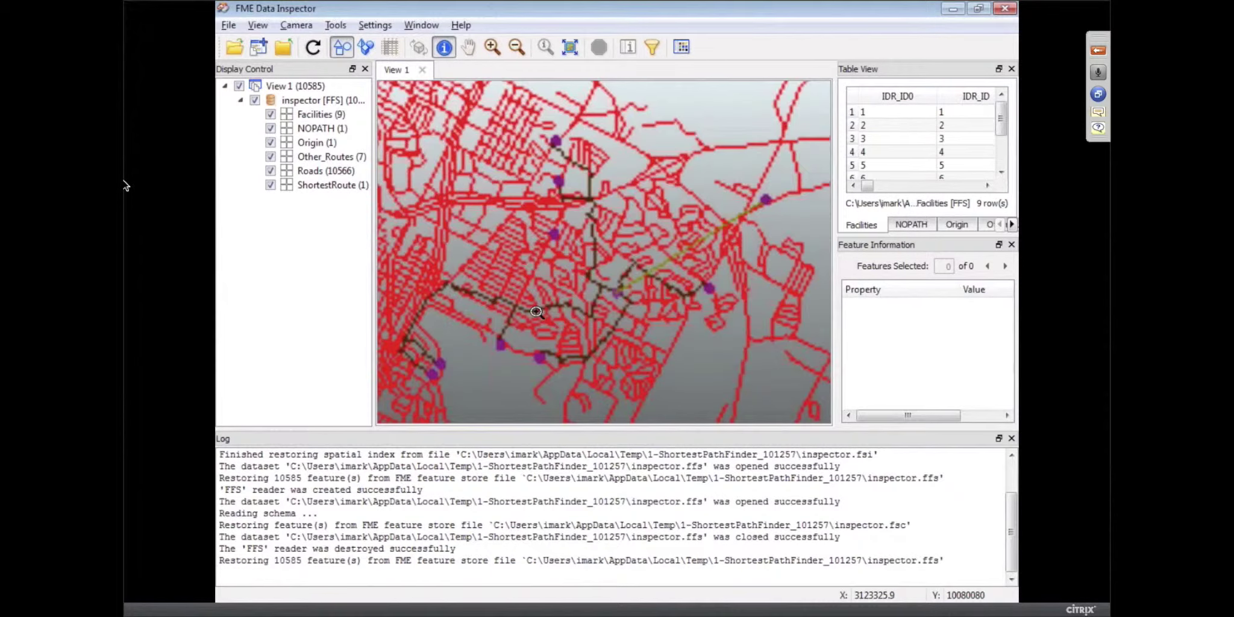
Hide the NOPATH layer and move ShortestRoute to the top of Display Control.
click(736, 218)
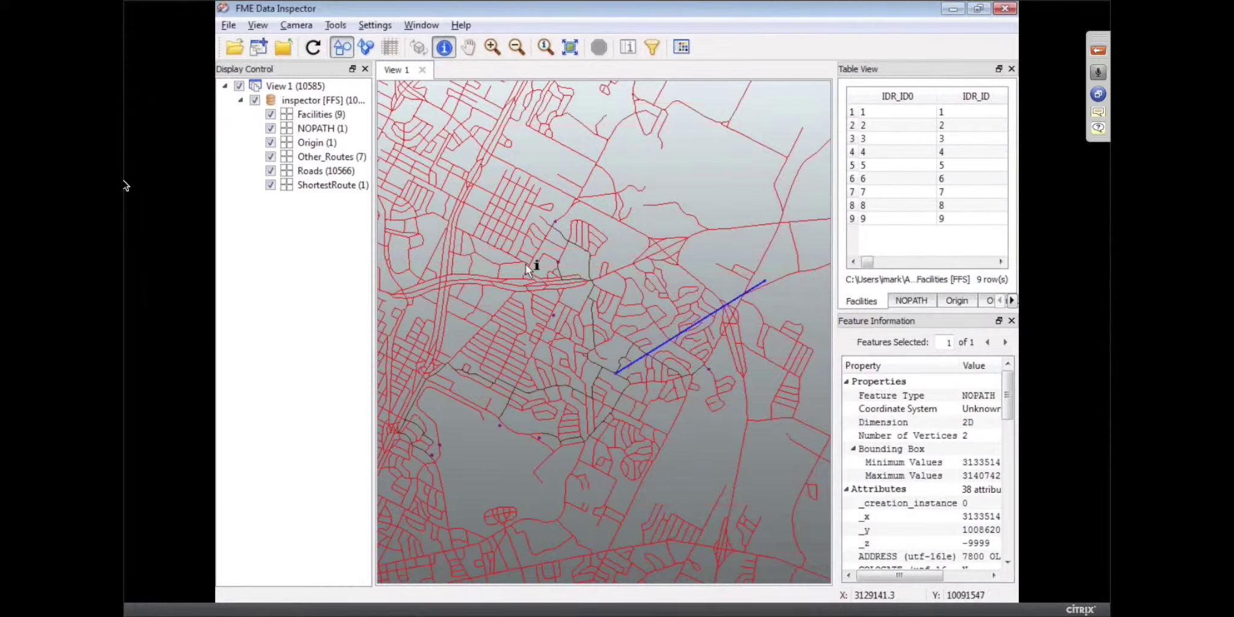
click(270, 129)
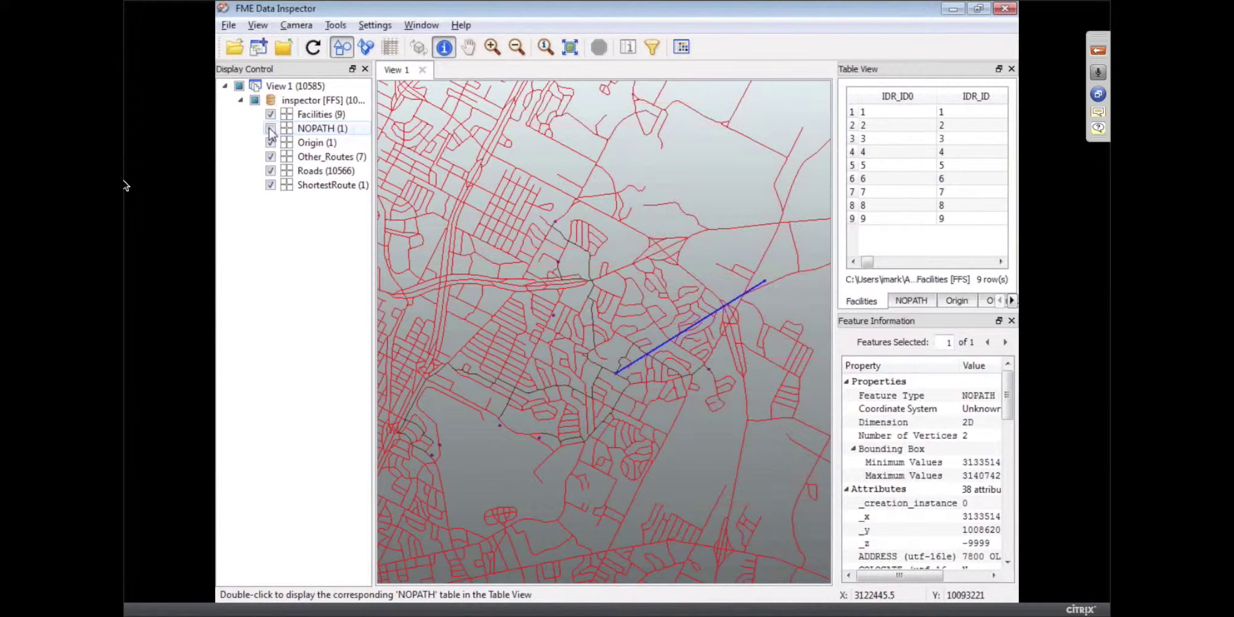
click(713, 187)
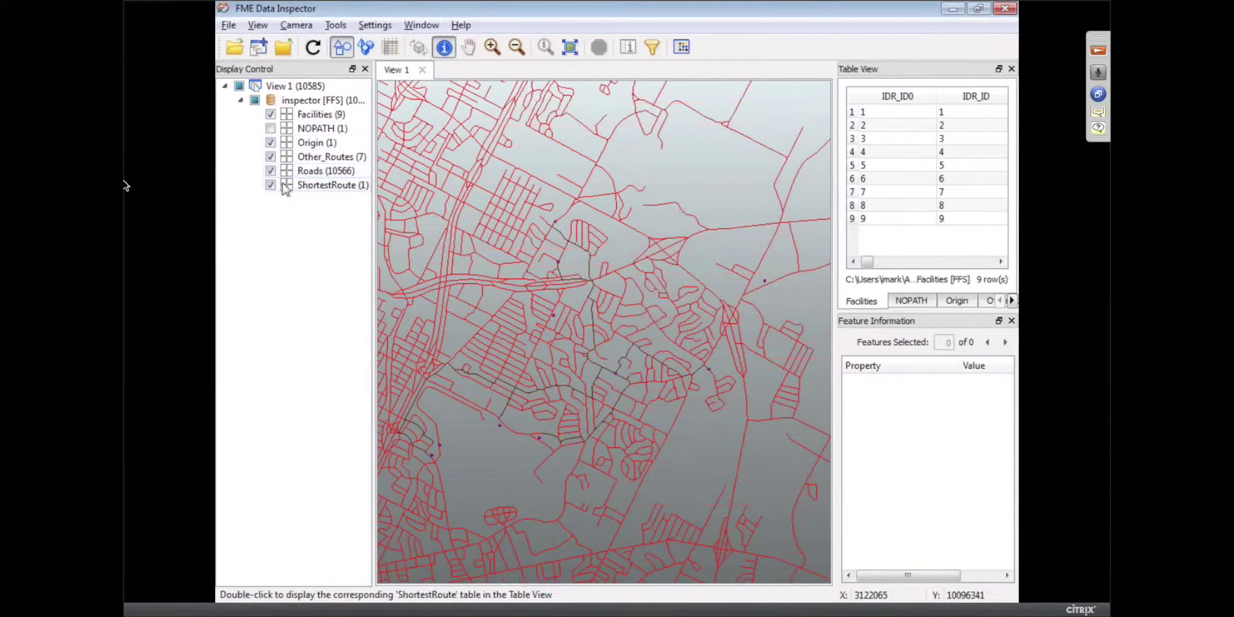
drag(286, 189, 315, 123)
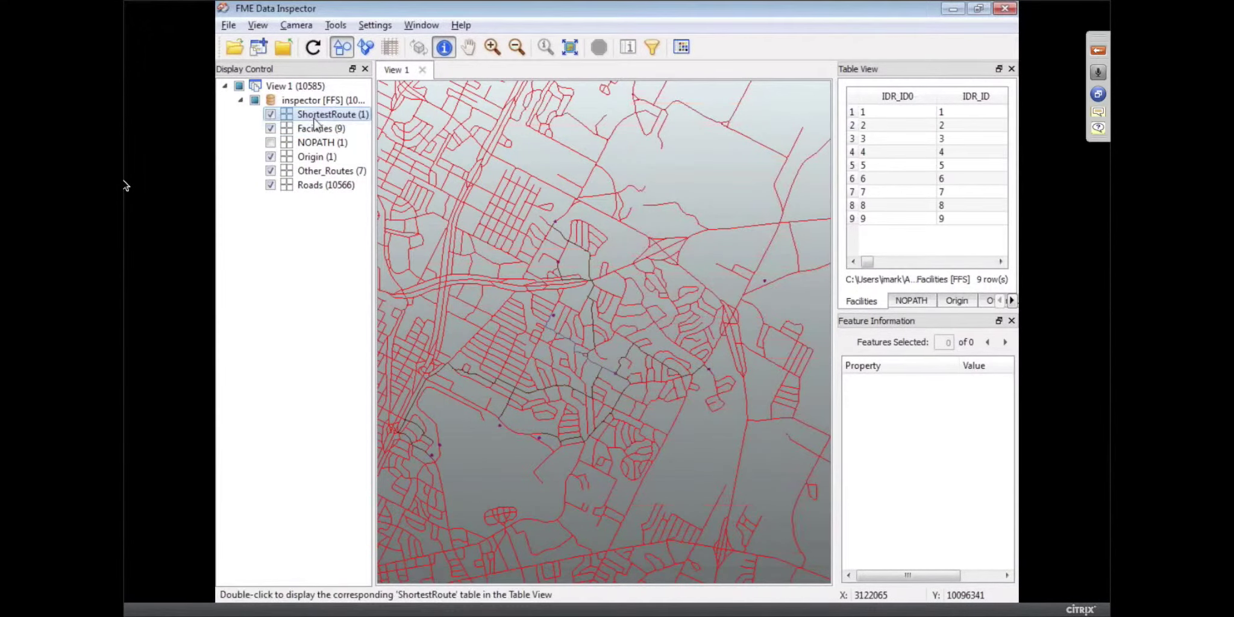
Override the ShortestRoute layer's source style with a green line colour.
double_click(287, 115)
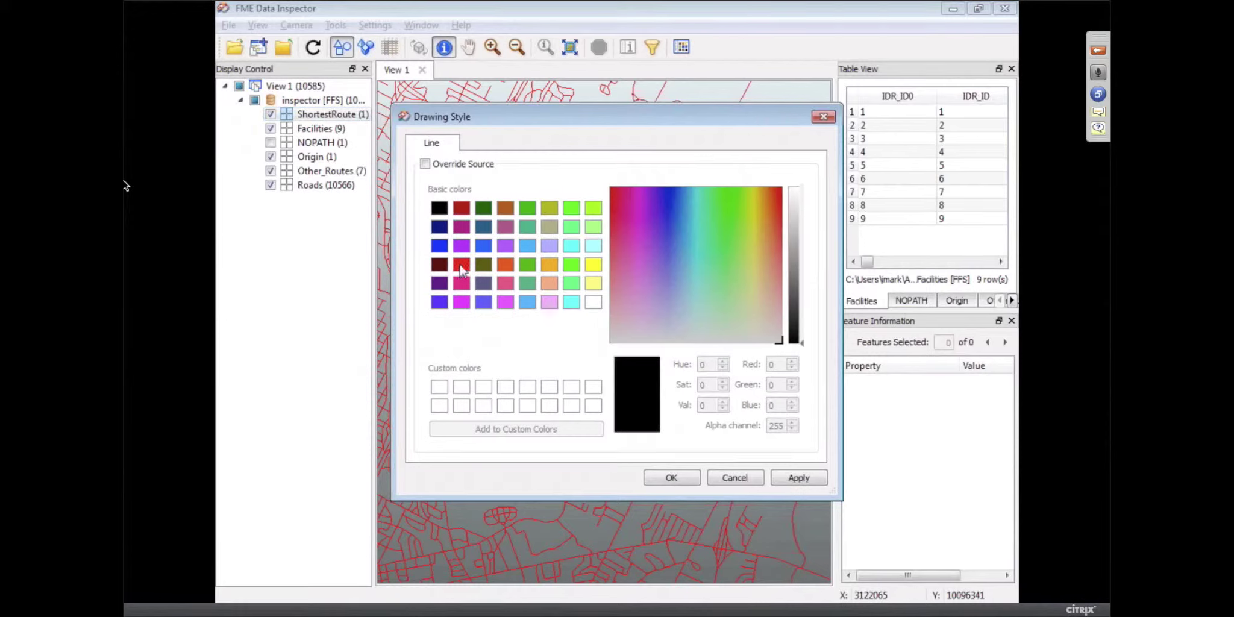
click(425, 163)
click(465, 267)
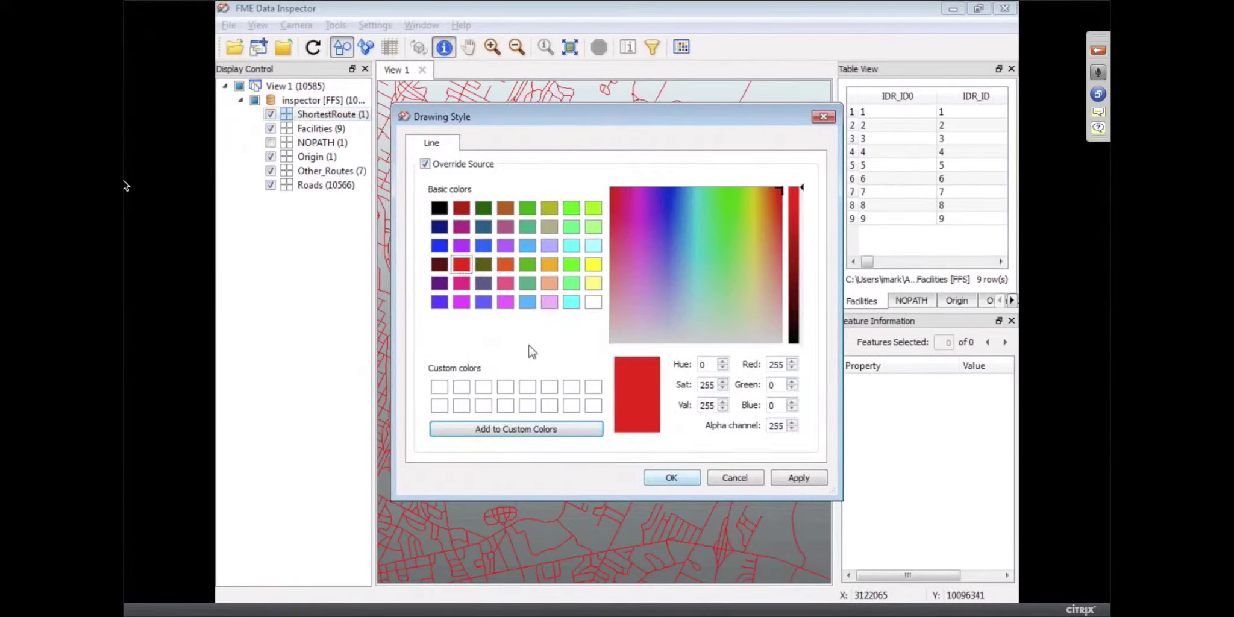
click(527, 214)
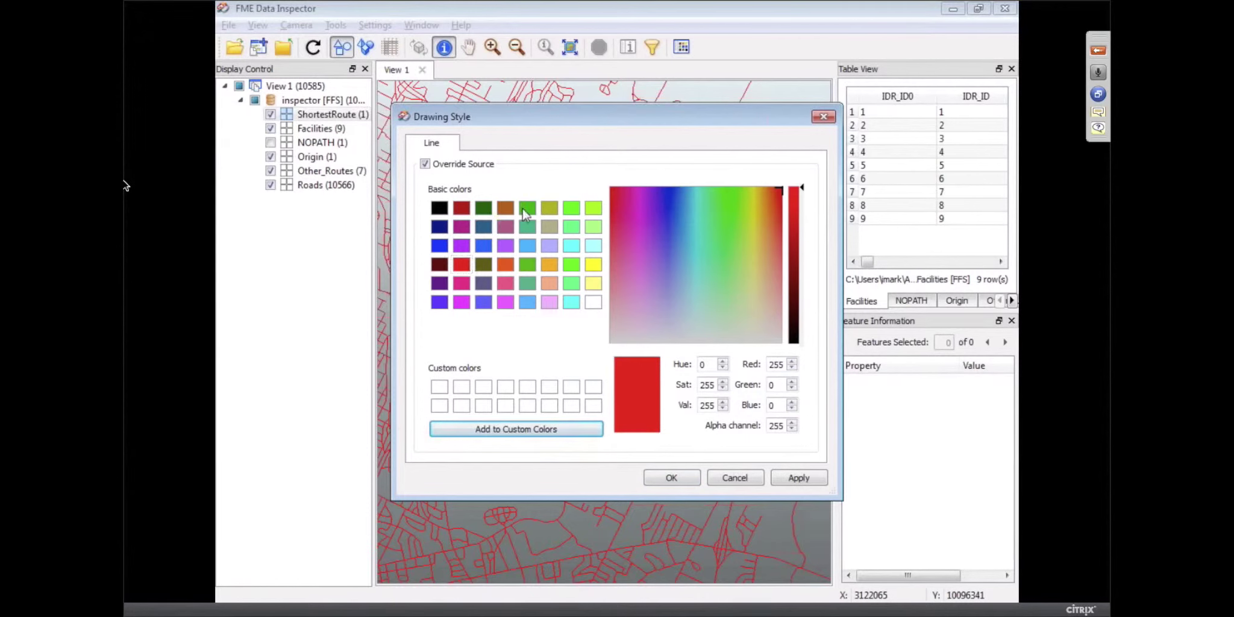
click(671, 479)
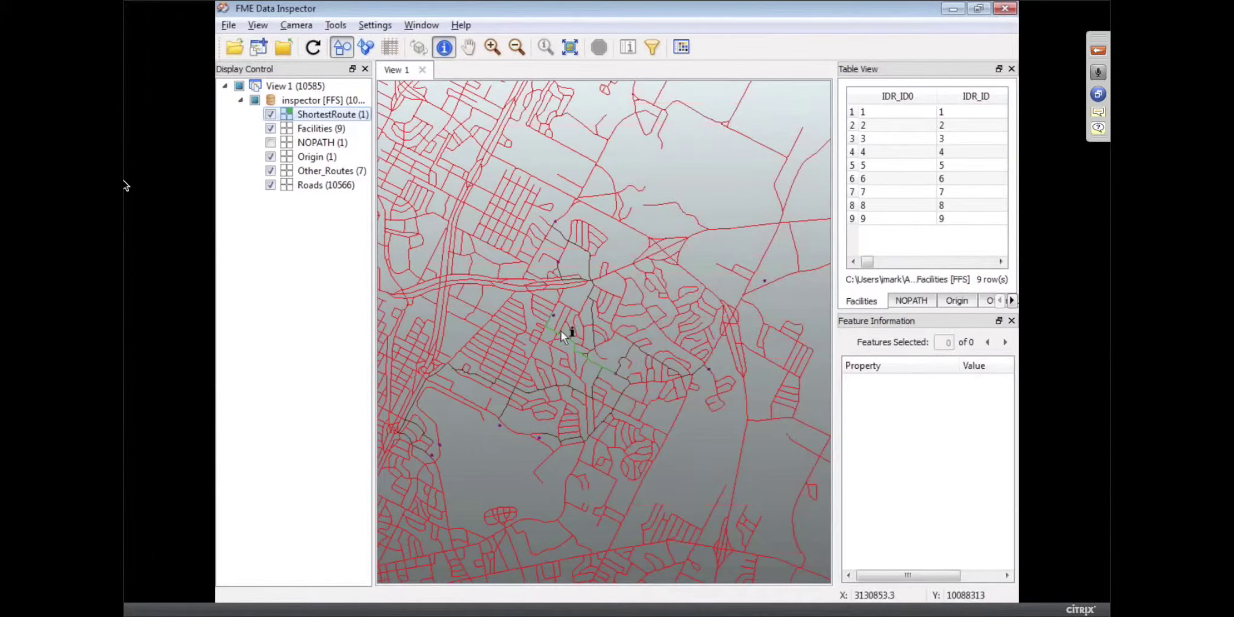
Zoom around the green route and view Feature Information for a road segment and a facility point.
drag(501, 255, 716, 425)
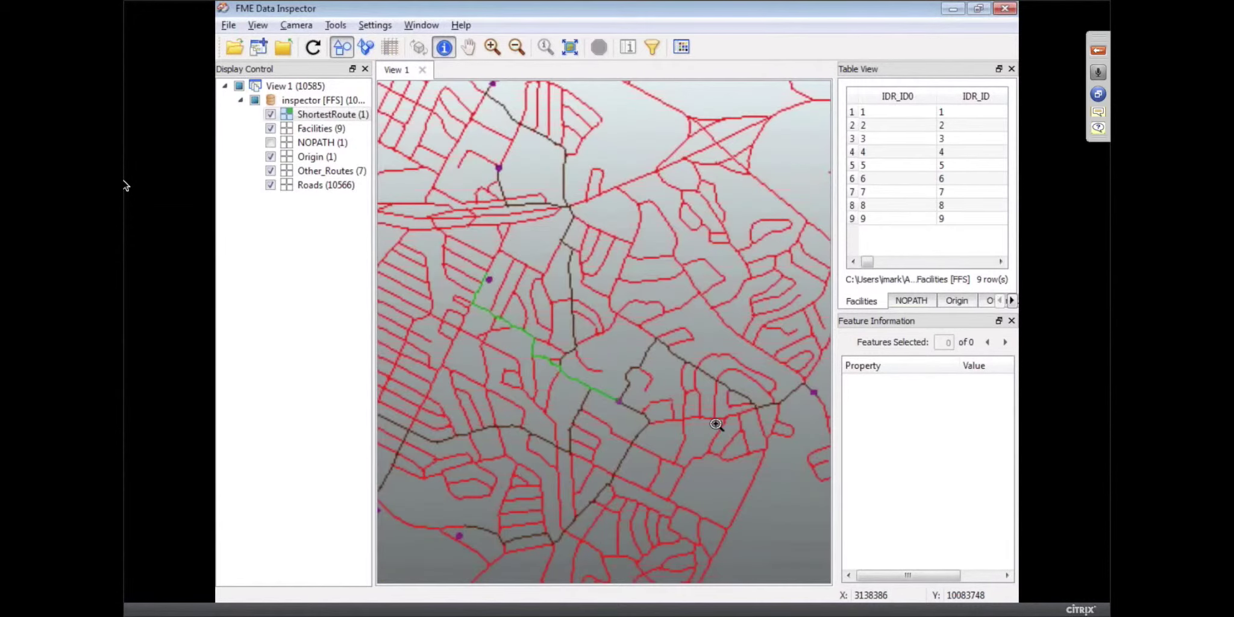
click(595, 392)
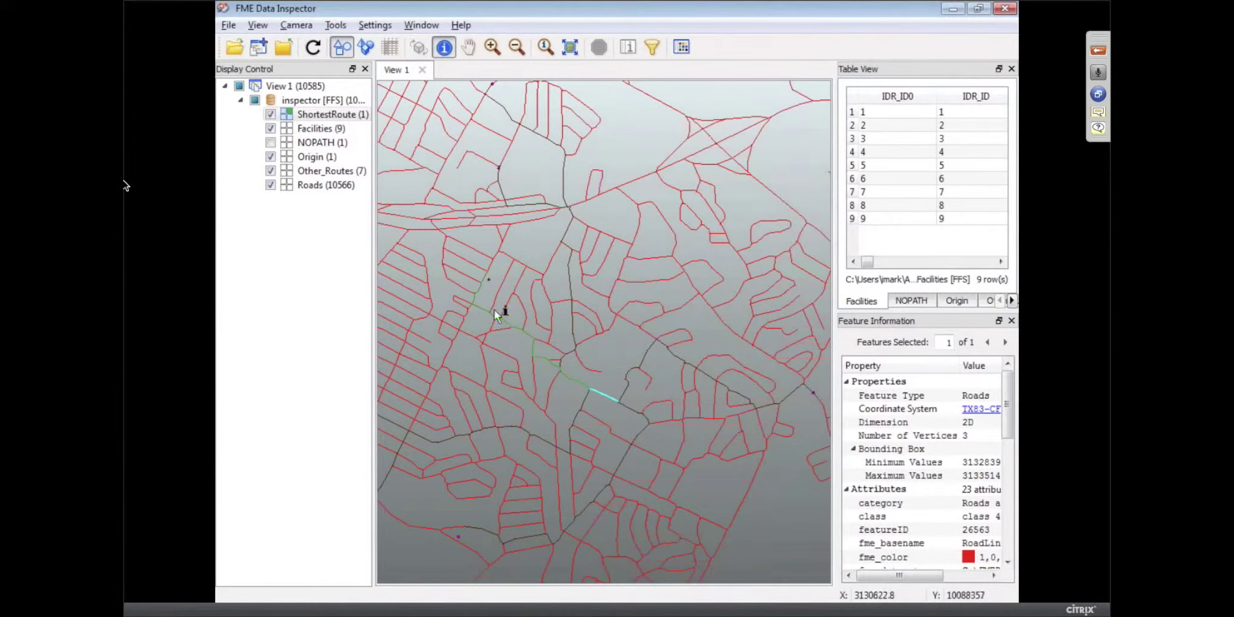
click(490, 279)
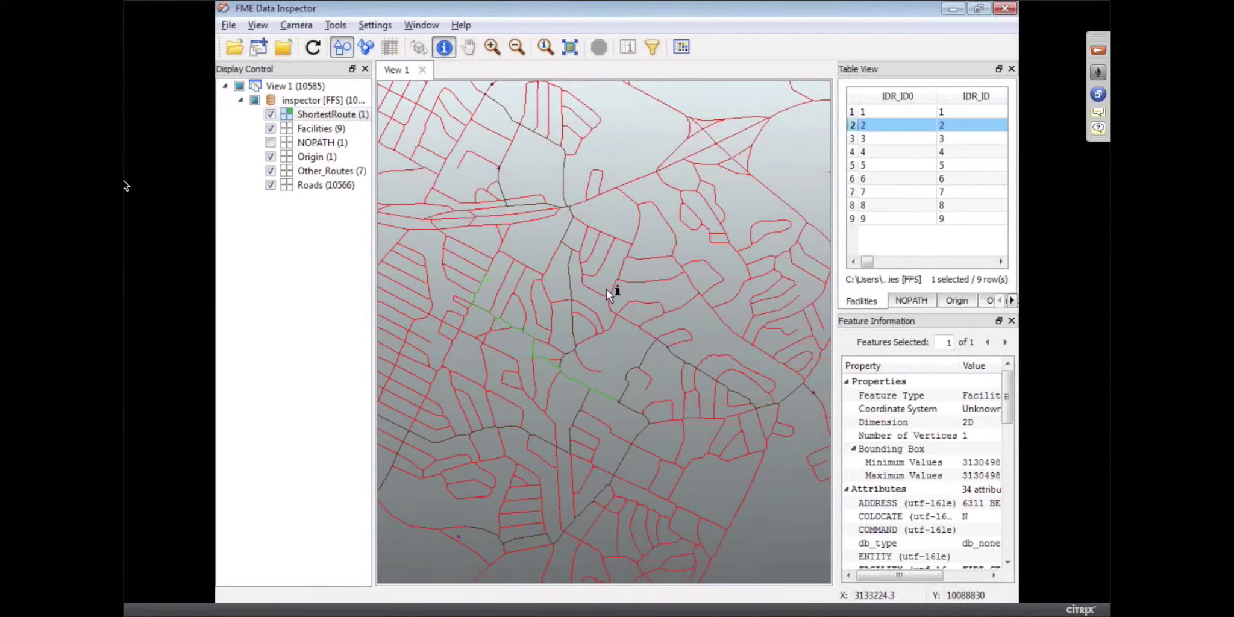
Back in Workbench, search Quick Add for 'from' and 'shor' without adding any transformer.
key(alt+Tab)
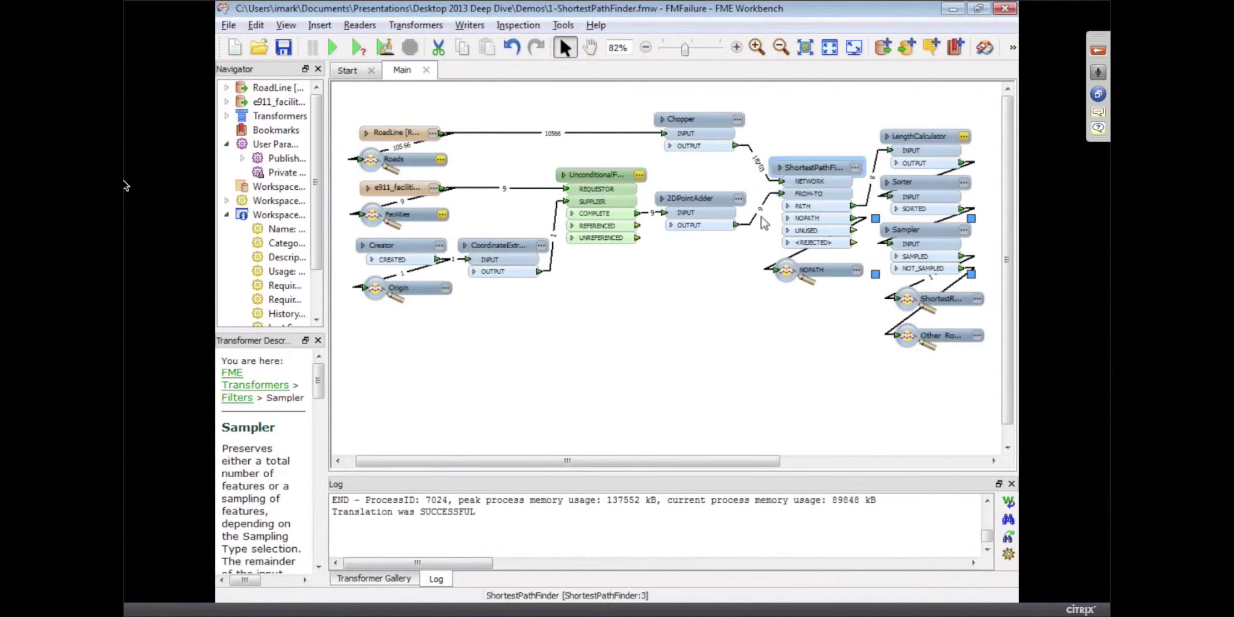
text(from)
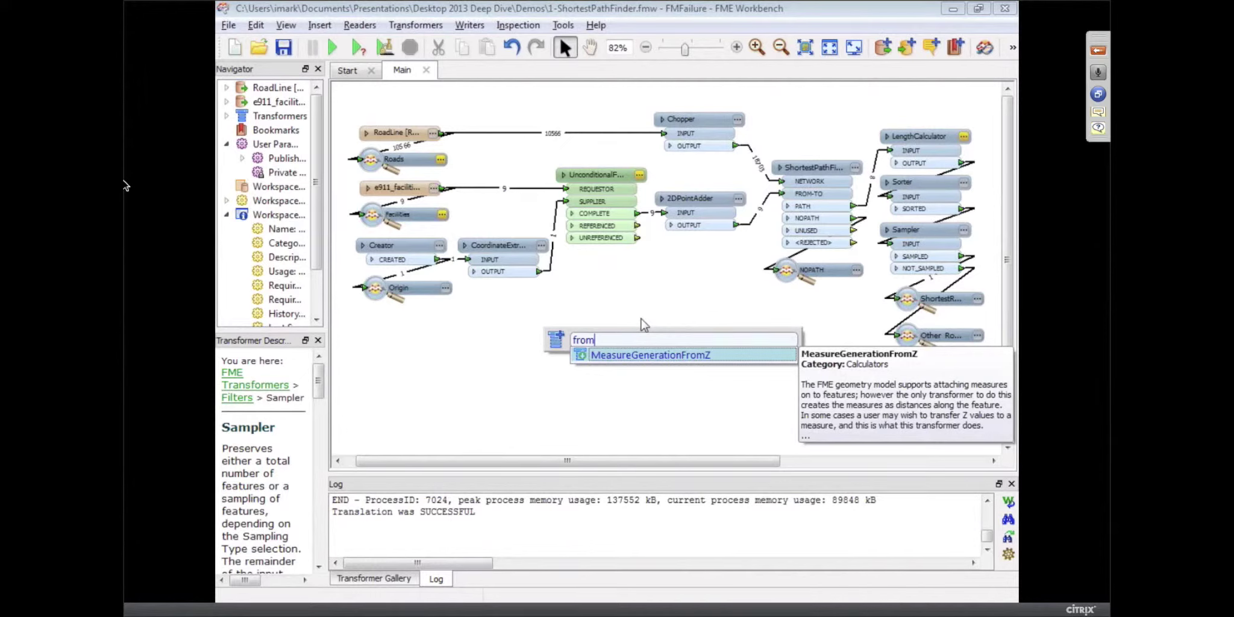
key(BackSpace)
key(BackSpace)
key(BackSpace)
key(BackSpace)
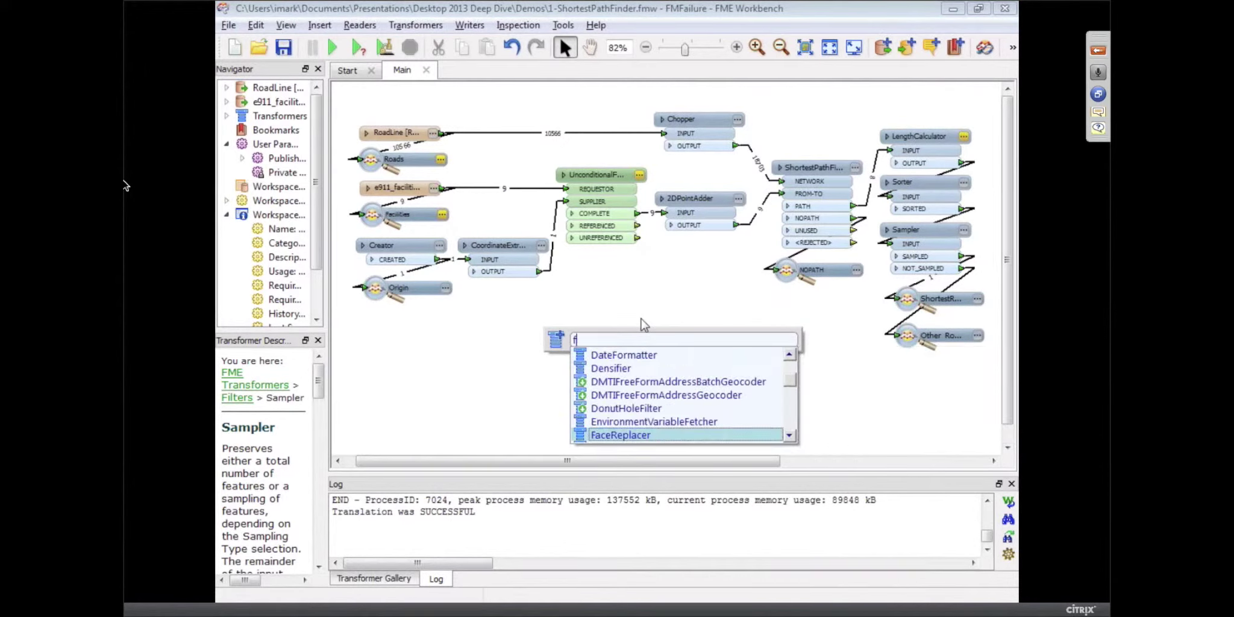
key(BackSpace)
text(shor)
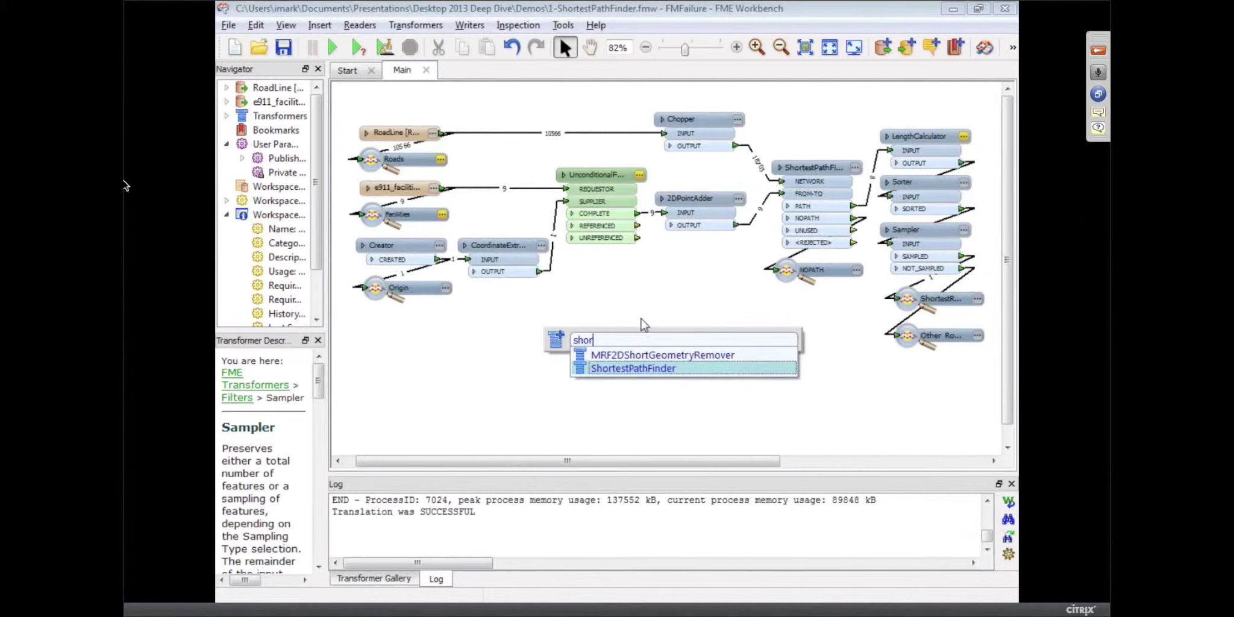
key(BackSpace)
key(BackSpace)
key(BackSpace)
key(BackSpace)
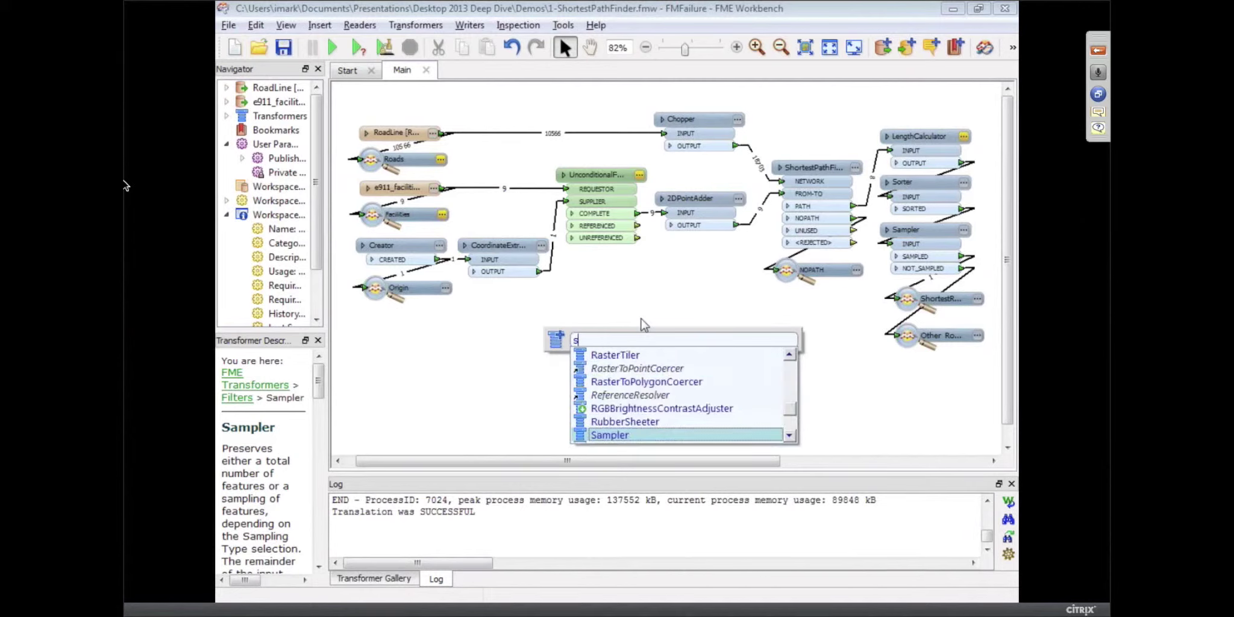
key(Escape)
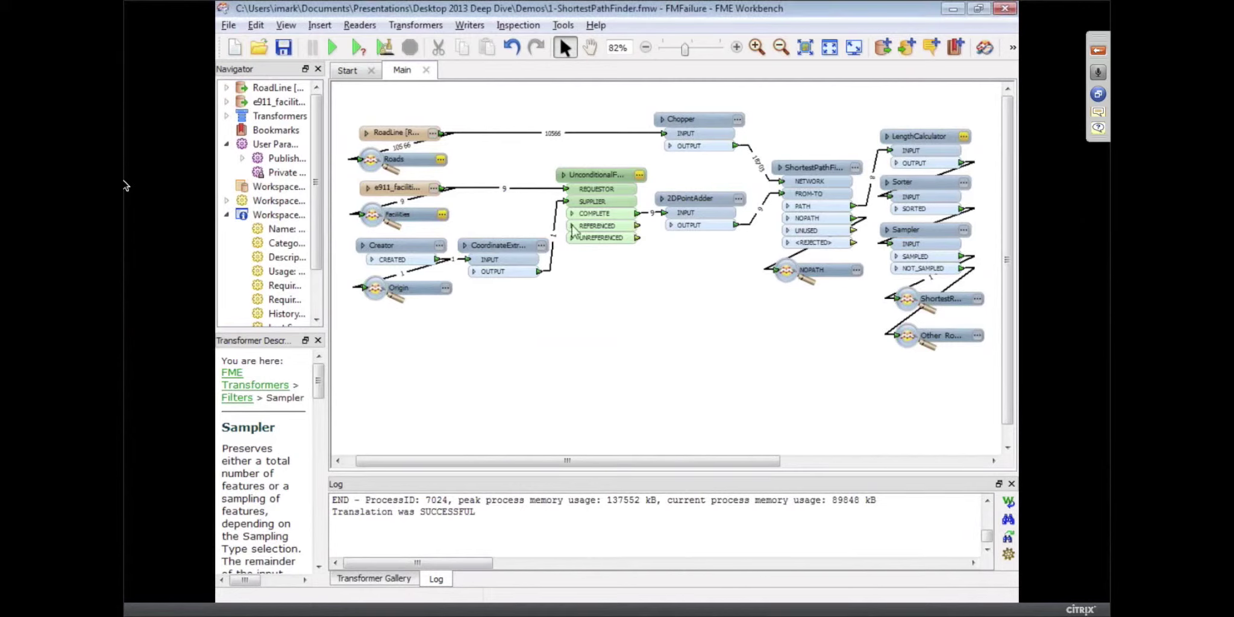
Select and deselect UnconditionalFeatureMerger, then dismiss a 'unc' Quick Add search.
click(603, 181)
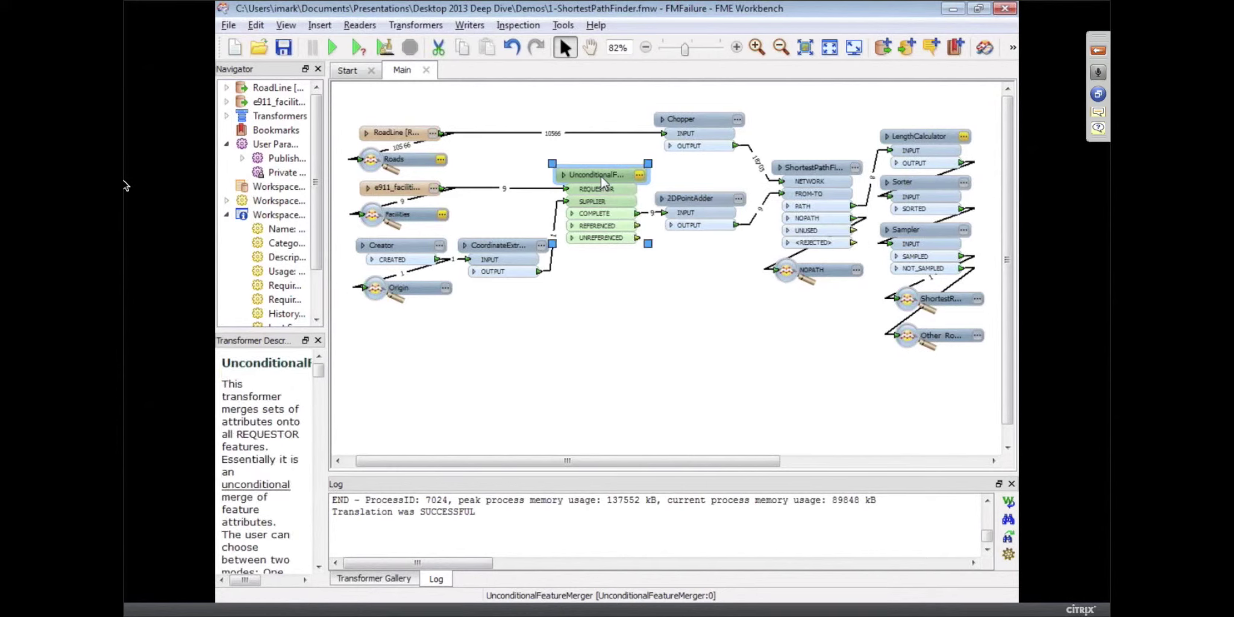
click(624, 295)
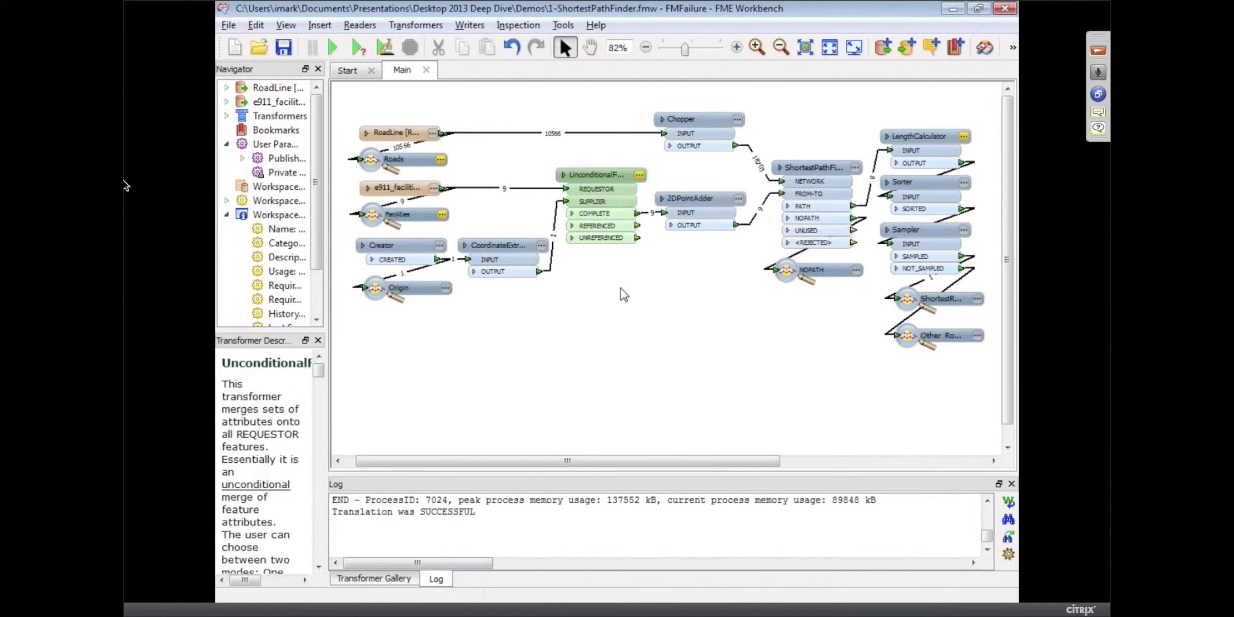
text(unc)
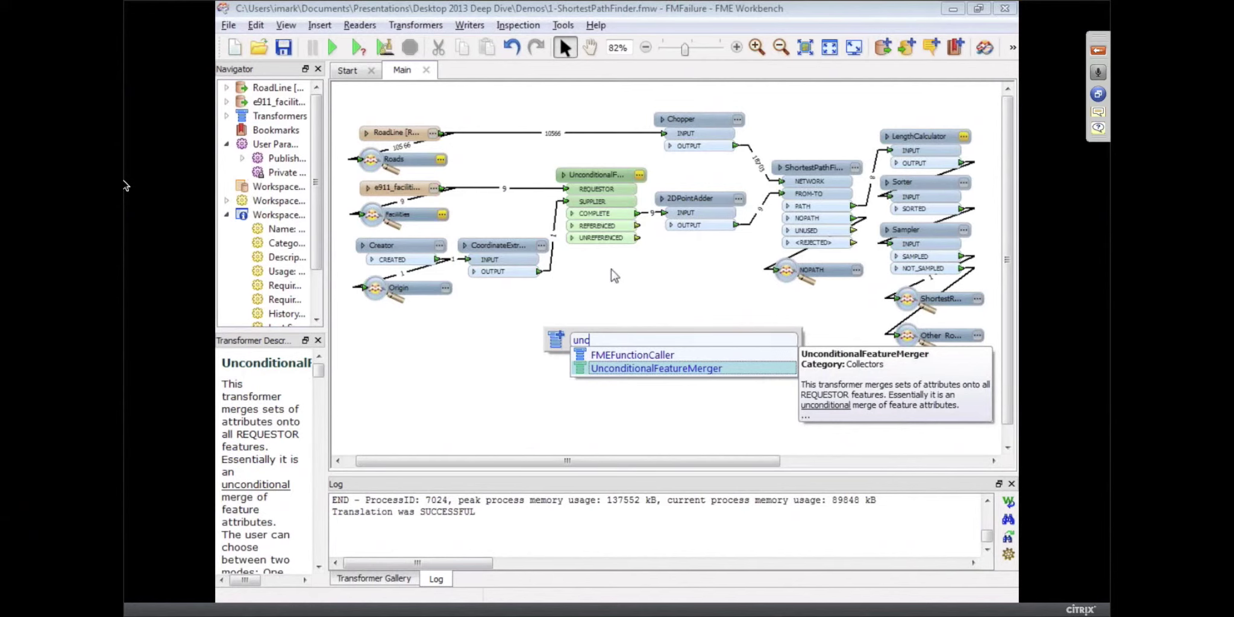
key(Escape)
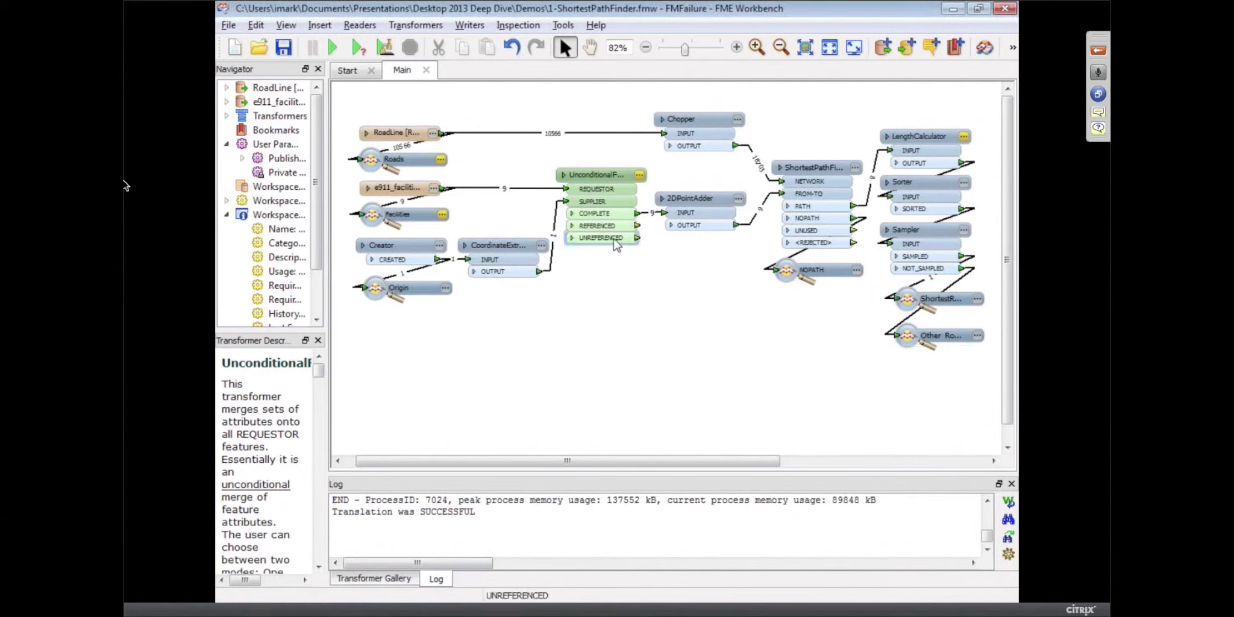